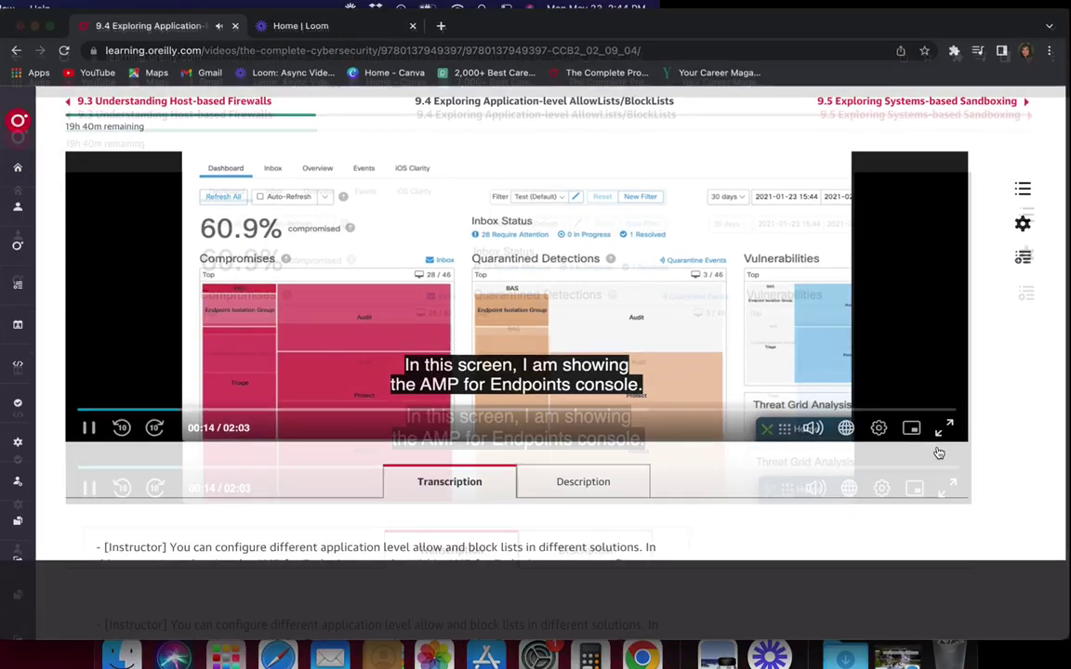
# Switch the O'Reilly lesson video player to full-screen mode
pyautogui.doubleClick(846, 423)
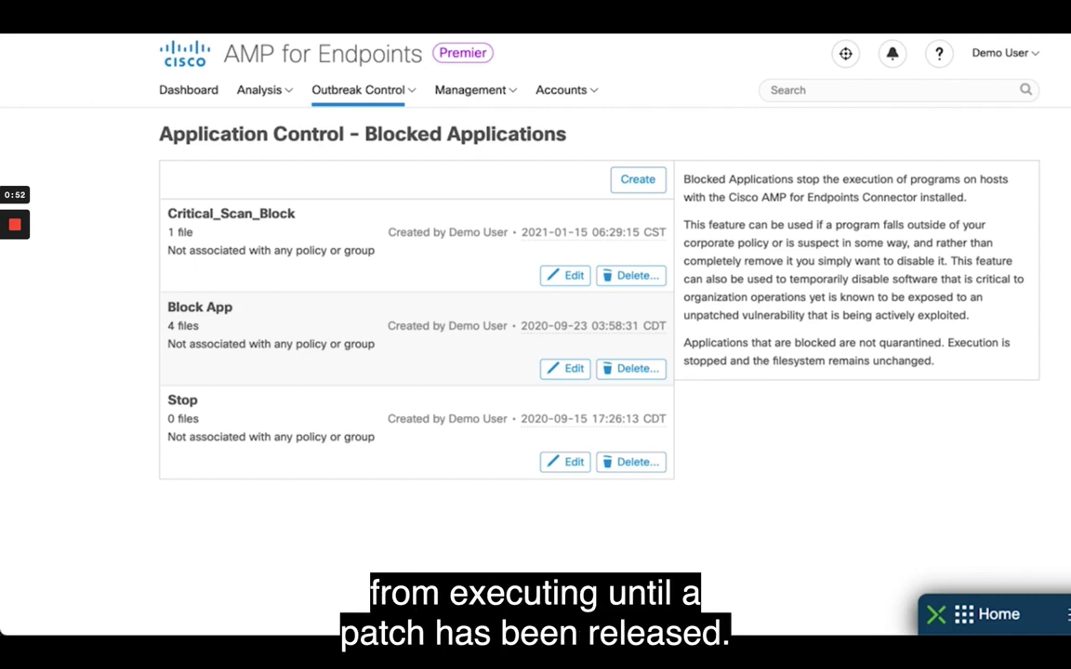
# Show the Outbreak Control application control and network list options
pyautogui.click(355, 92)
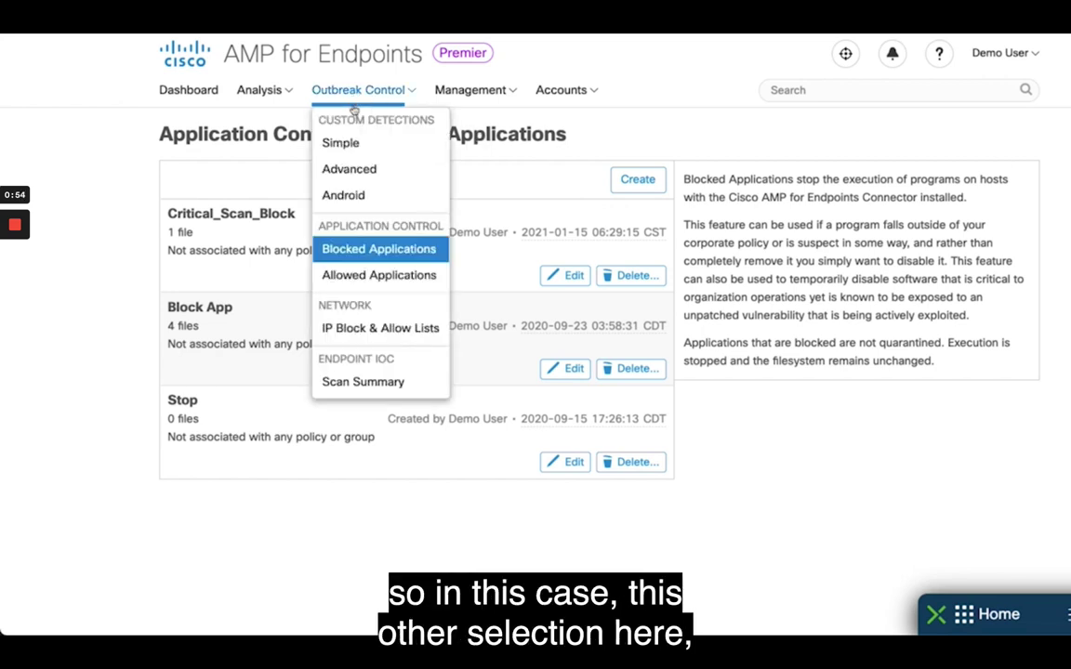
# Show the four Allowed Applications lists, then bring up the Outbreak Control options again
pyautogui.click(373, 277)
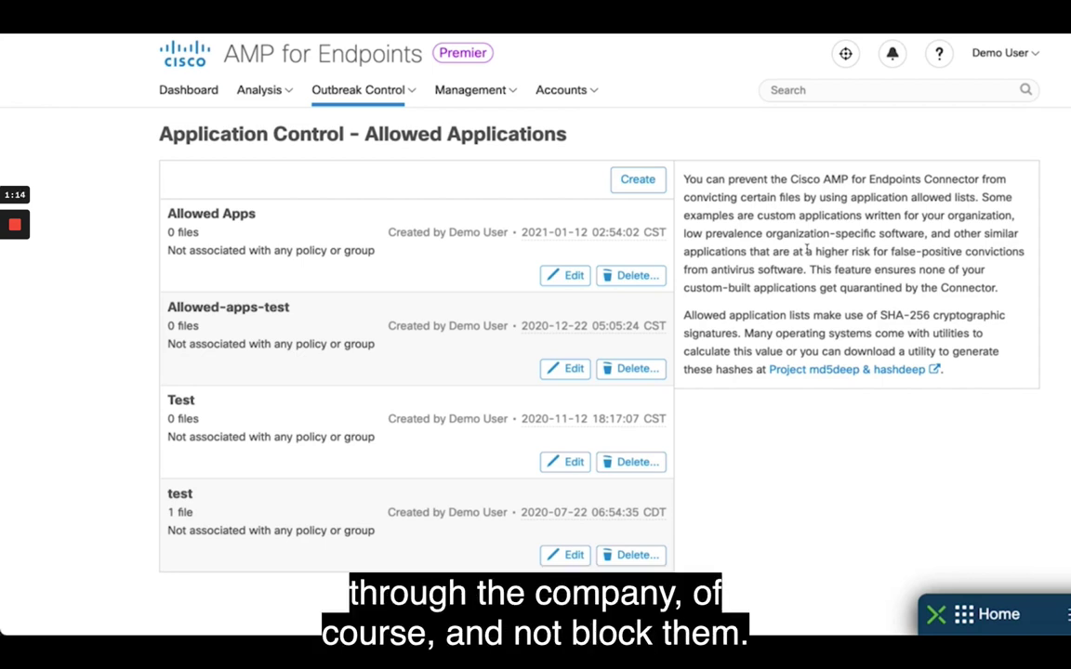
pyautogui.click(405, 95)
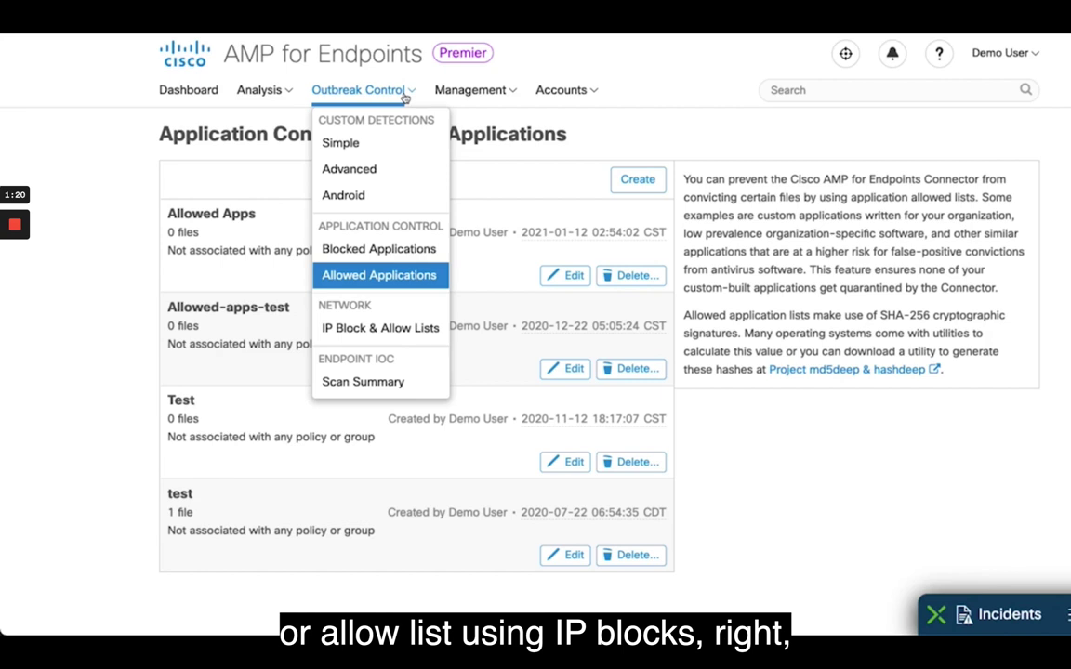
# Go to IP Block & Allow Lists and start a new IP list
pyautogui.click(400, 328)
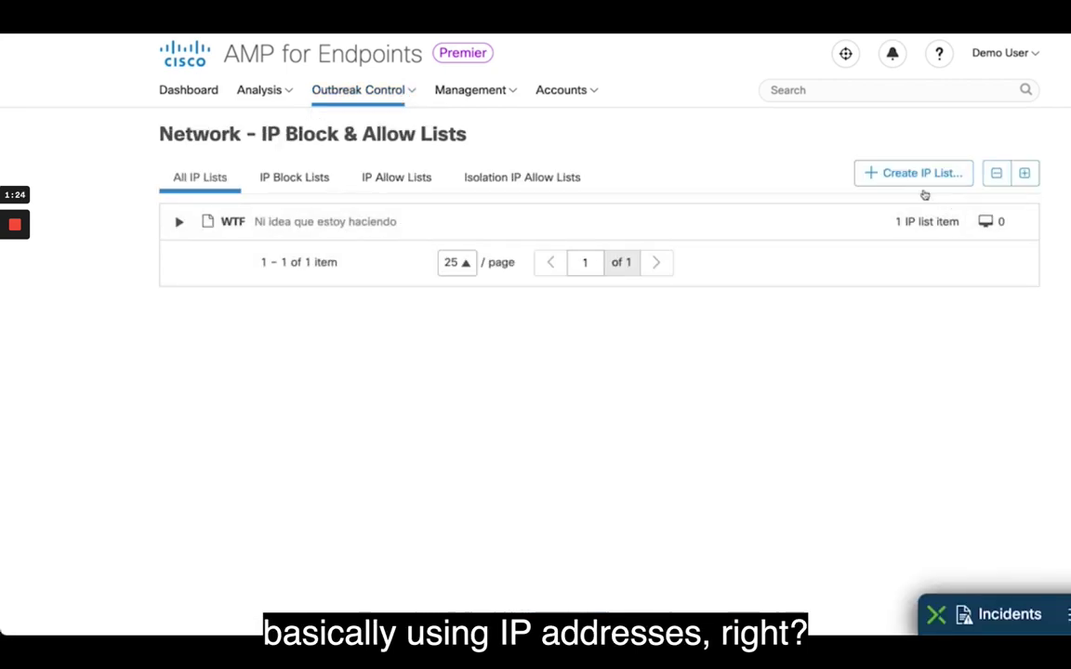
pyautogui.click(900, 181)
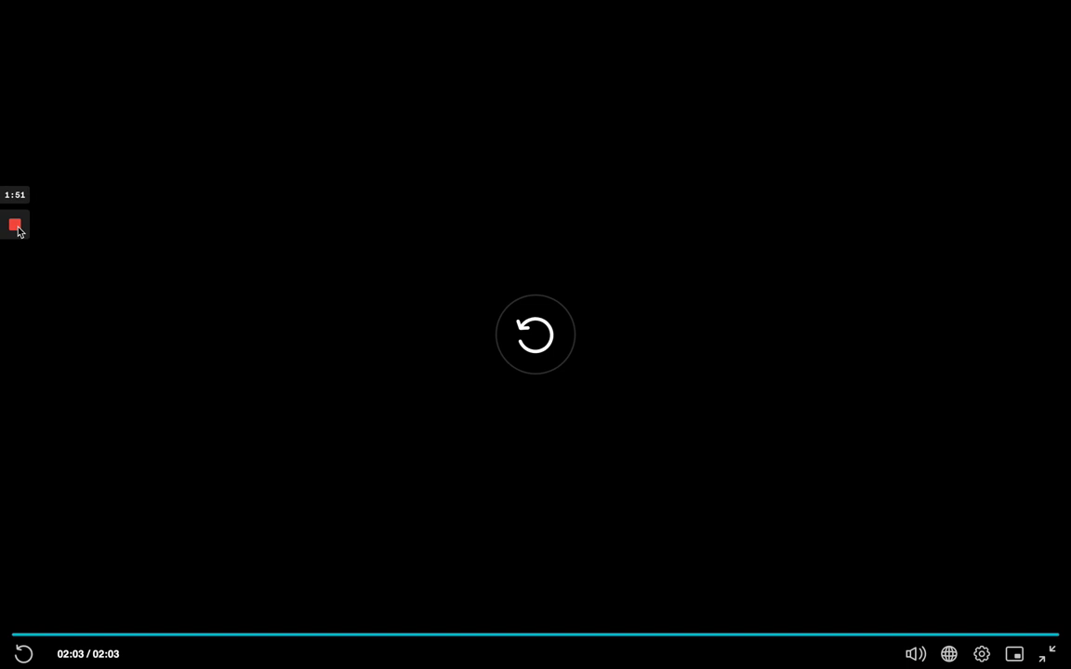
# Leave the unsaved New IP List form for the Threat Grid dashboard
pyautogui.moveTo(17, 228)
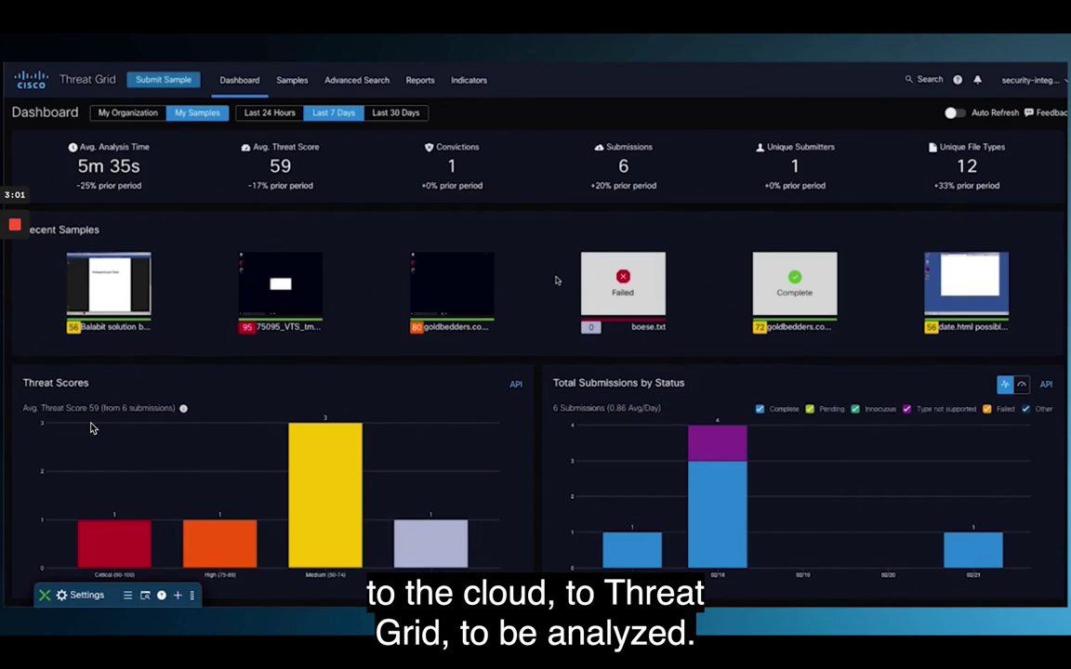
# Open the Balabit solution brief 3610047_01.pdf sample report and review its indicators
pyautogui.click(129, 289)
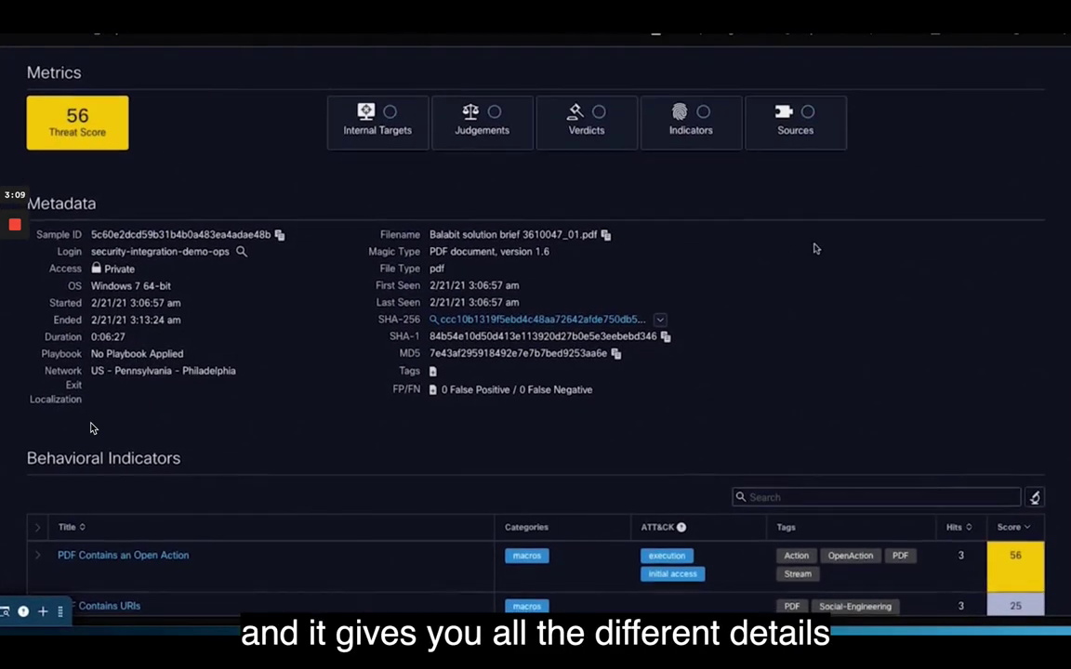
pyautogui.scroll(-5, 814, 249)
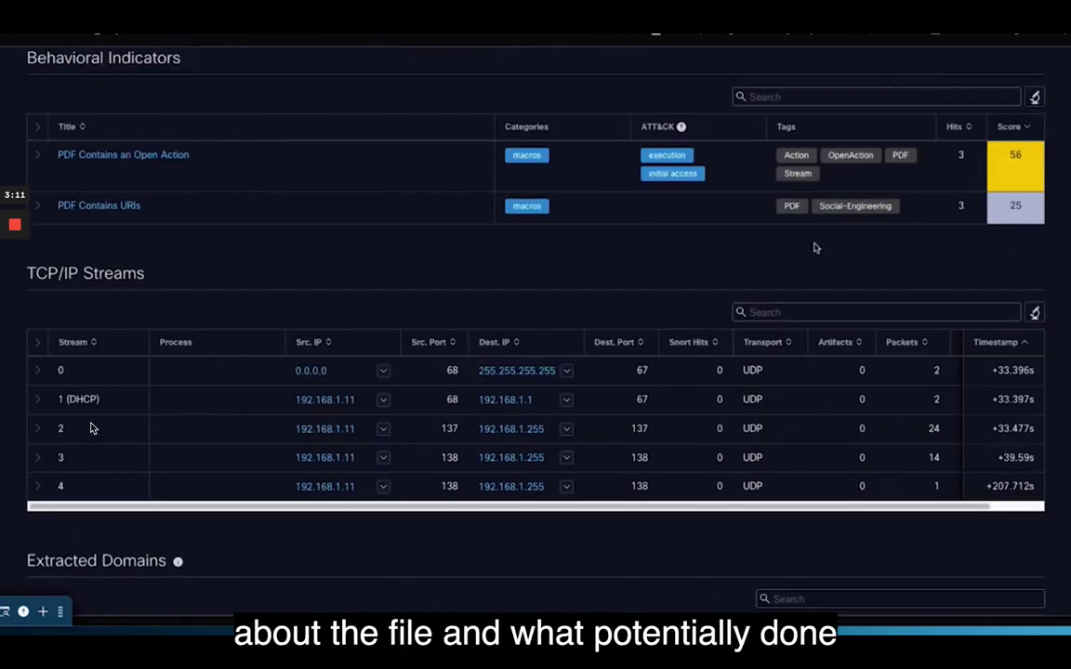
pyautogui.scroll(-1, 815, 247)
pyautogui.scroll(1, 814, 247)
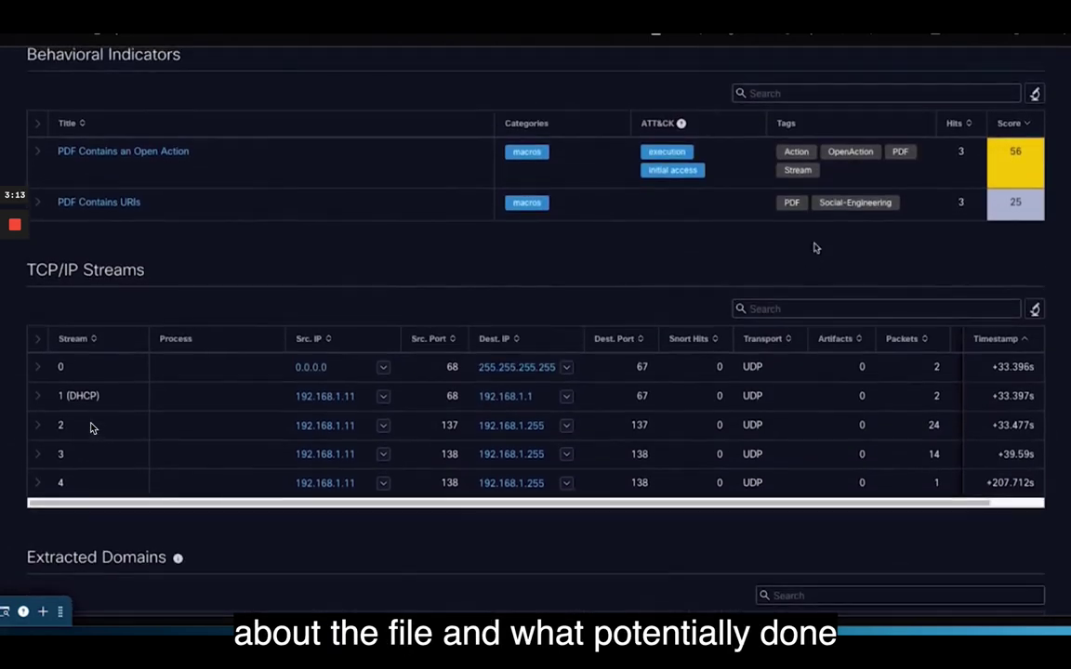
pyautogui.scroll(3, 814, 247)
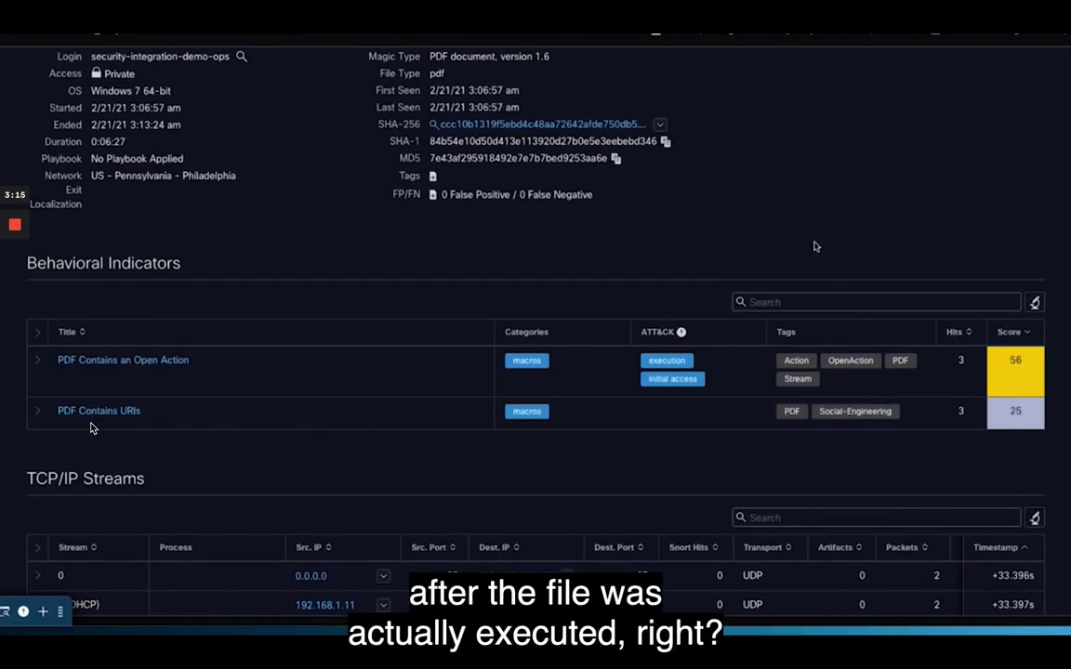
pyautogui.scroll(-3, 814, 246)
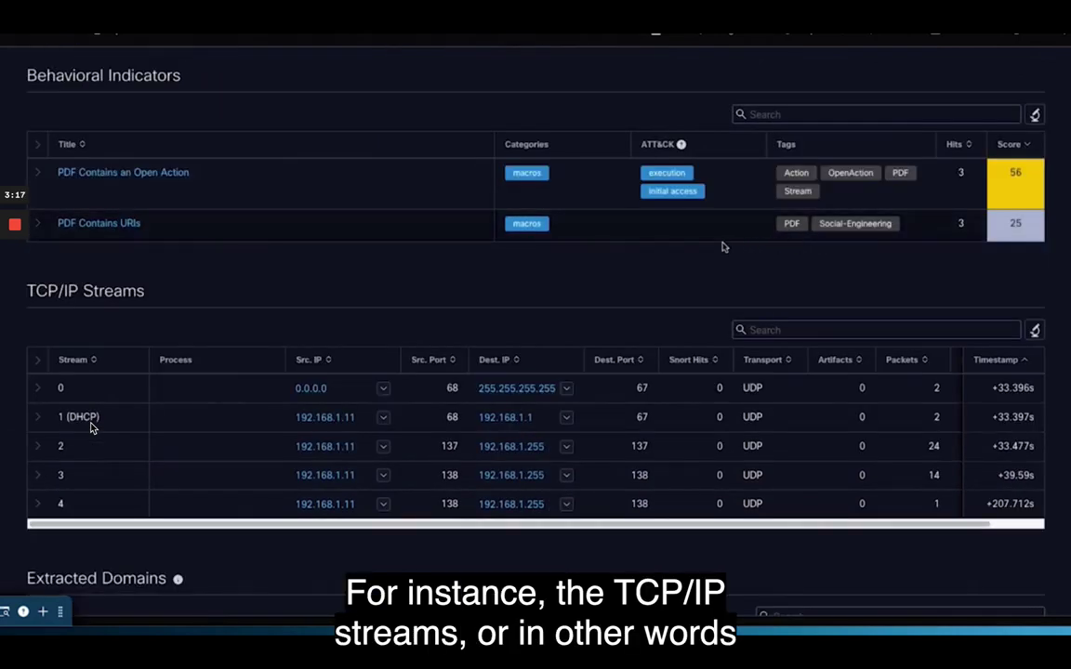
pyautogui.moveTo(28, 291); pyautogui.dragTo(123, 290)
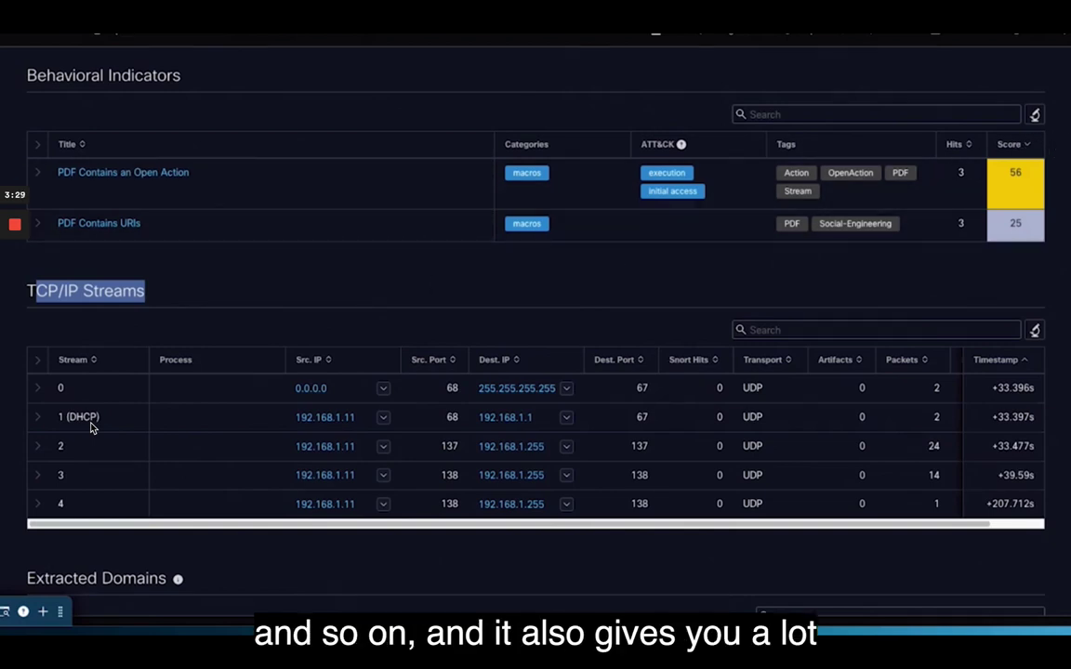
# Scroll through the report's streams, domains and processes down to the ten Artifacts
pyautogui.scroll(-5, 91, 428)
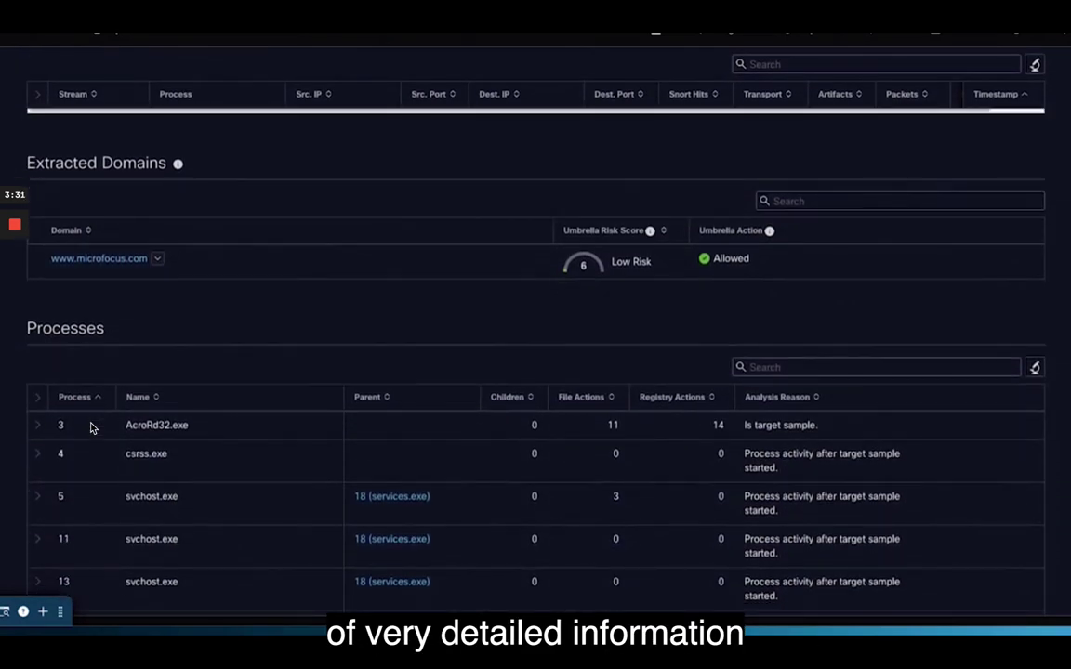
pyautogui.scroll(-1, 92, 427)
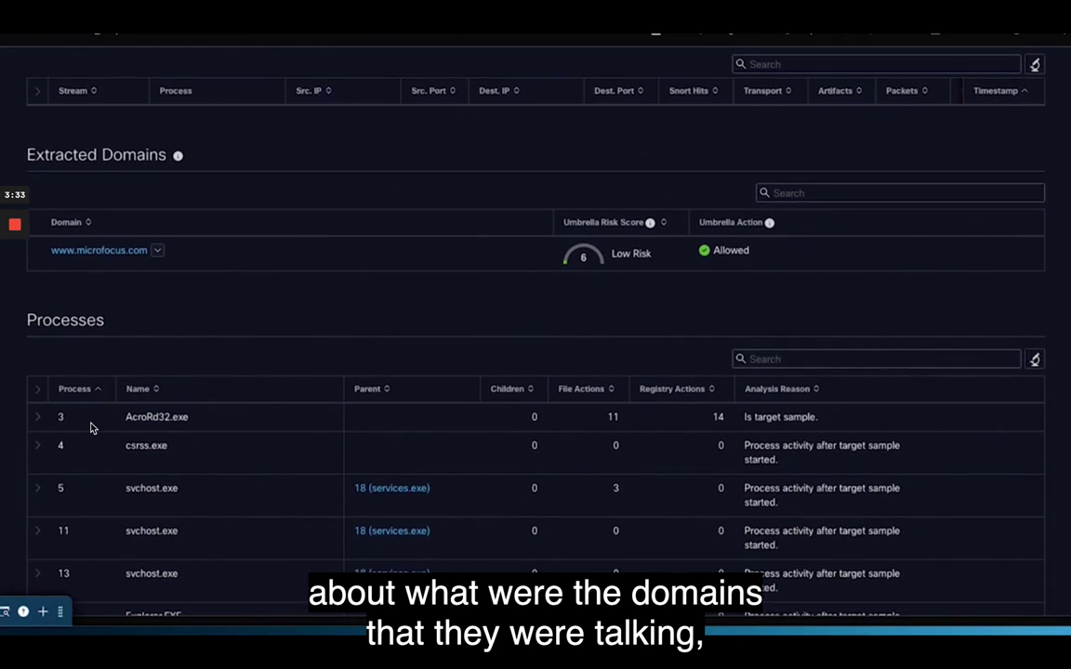
pyautogui.scroll(-5, 91, 428)
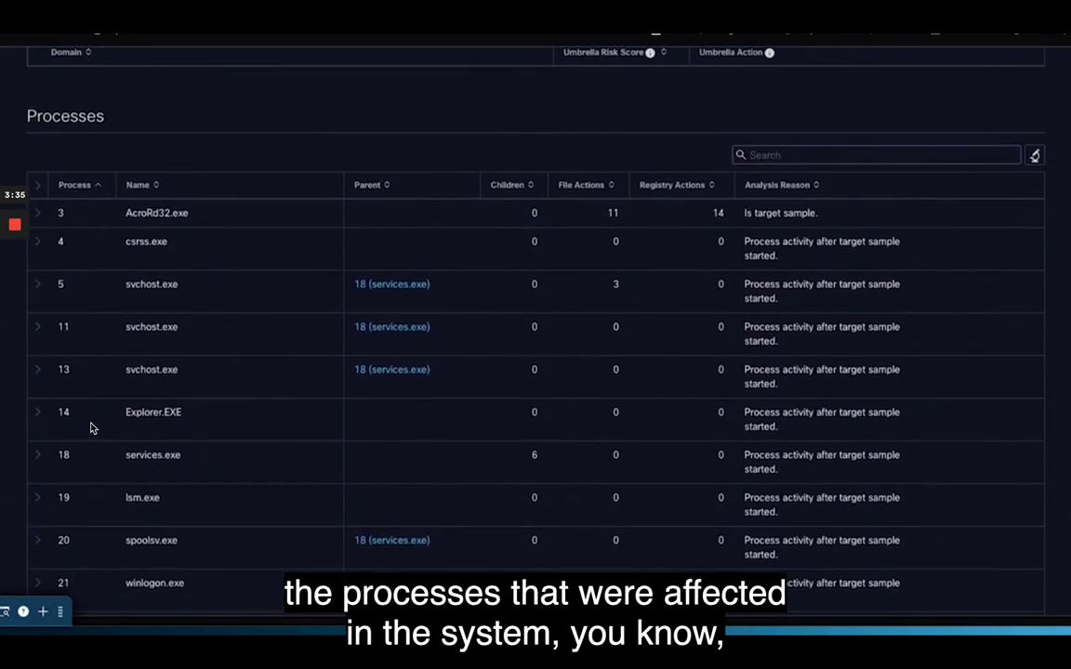
pyautogui.scroll(-1, 91, 428)
pyautogui.scroll(-14, 91, 428)
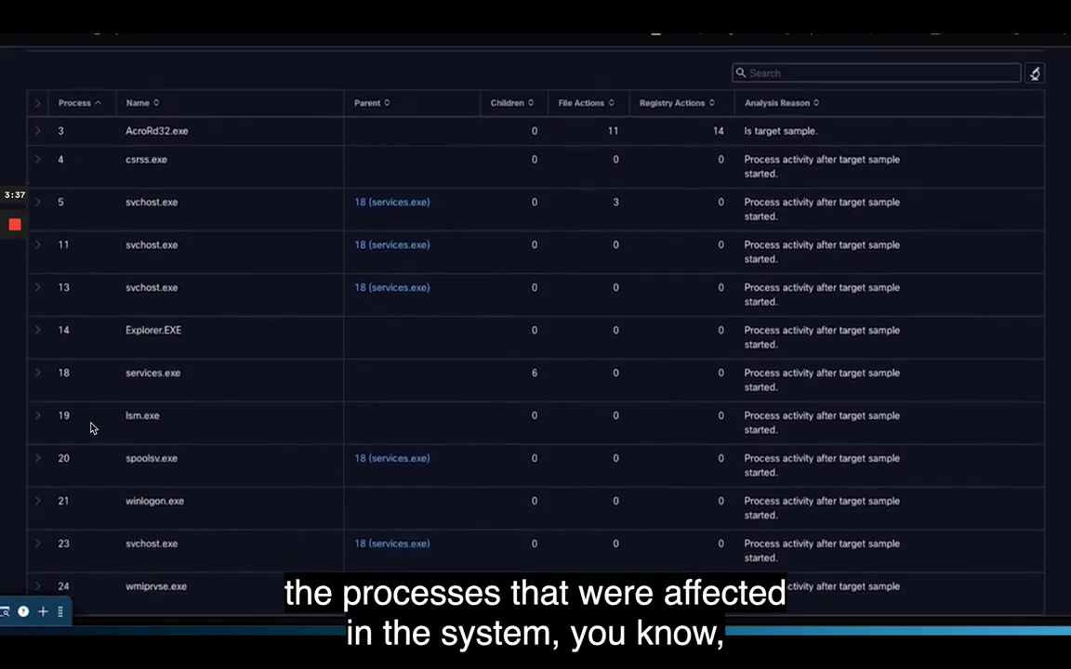
pyautogui.scroll(-2, 91, 428)
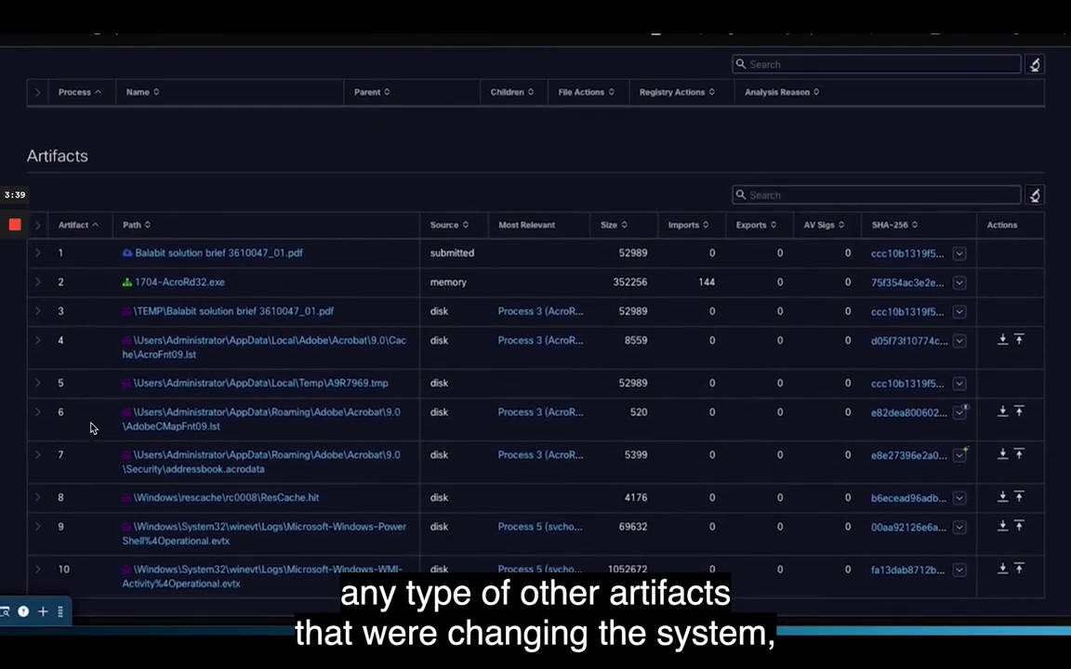
pyautogui.scroll(-1, 91, 428)
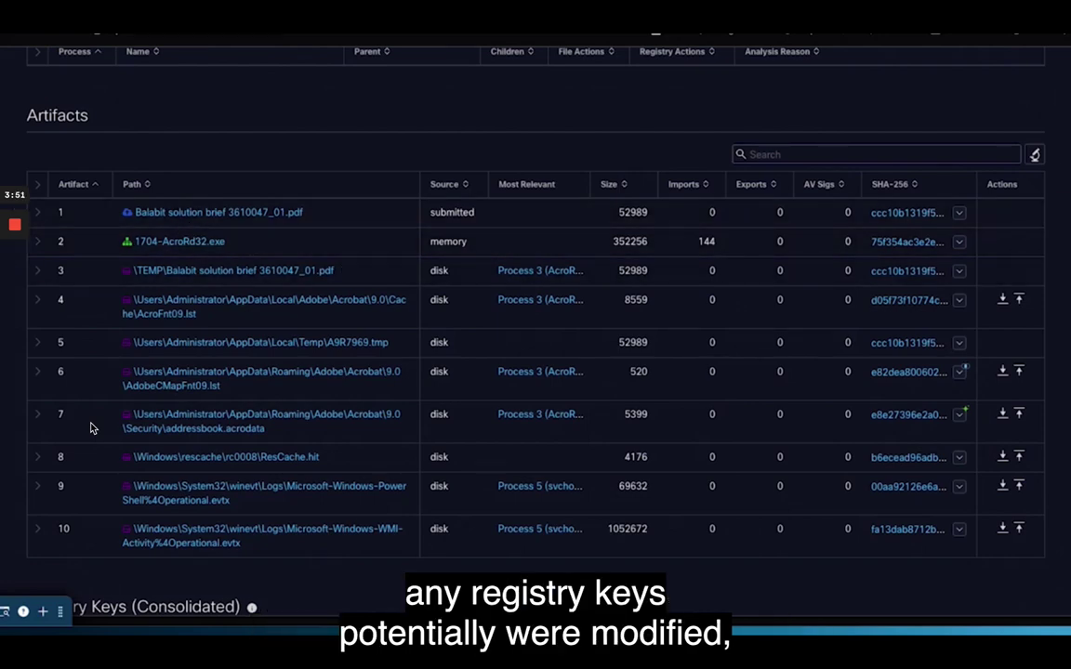
# Review the registry keys, the one deleted key, and AcroRd32.exe file activity
pyautogui.scroll(-5, 91, 428)
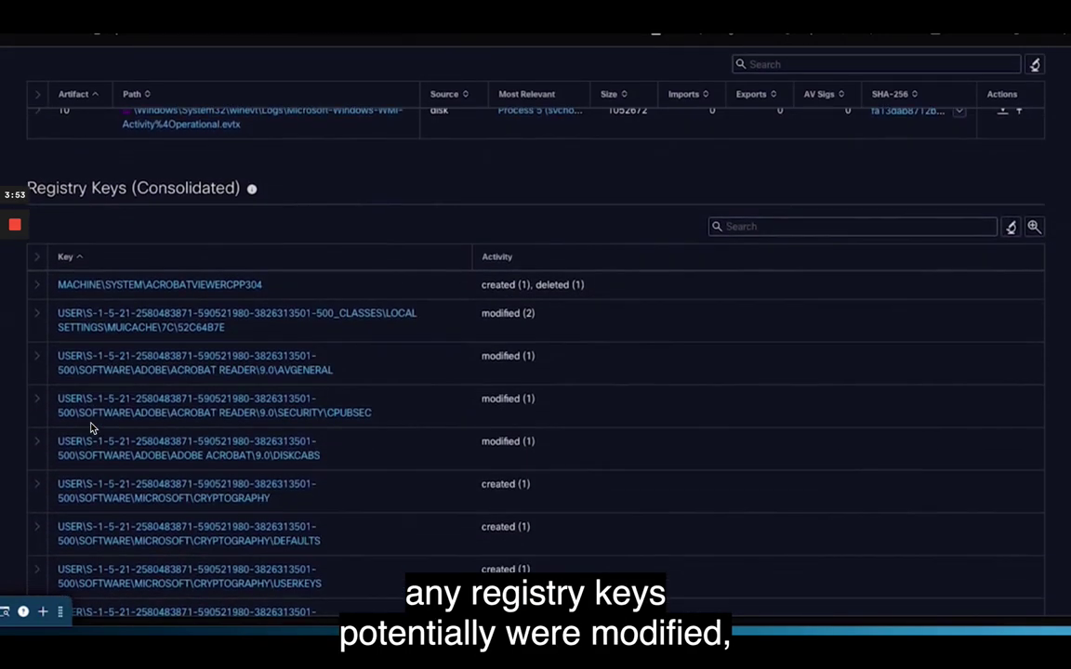
pyautogui.scroll(-10, 91, 427)
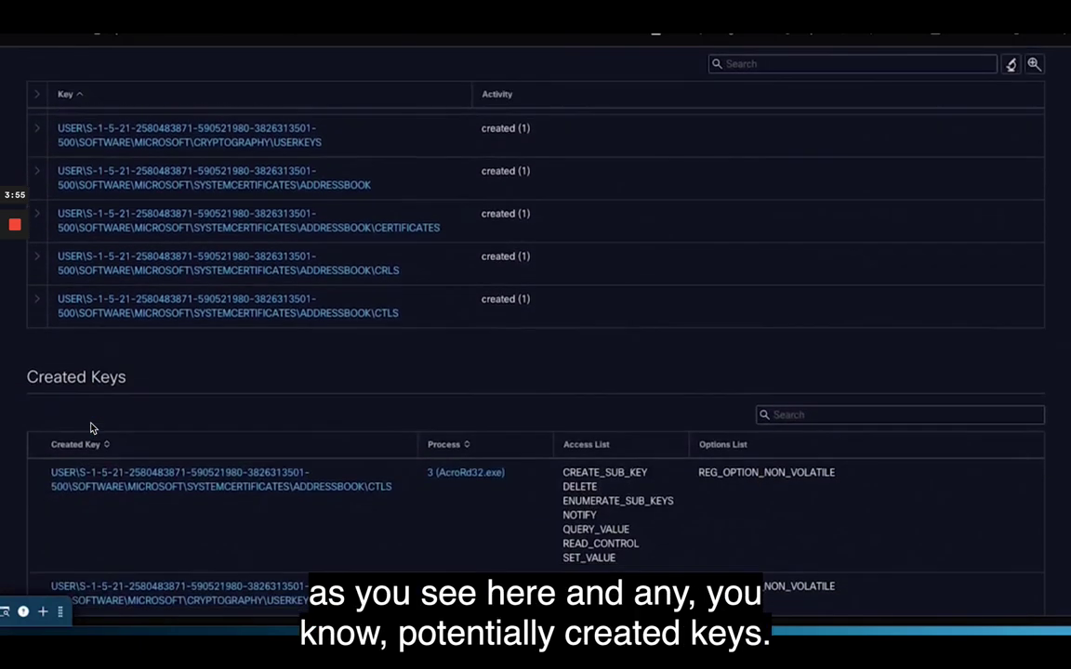
pyautogui.scroll(-2, 91, 428)
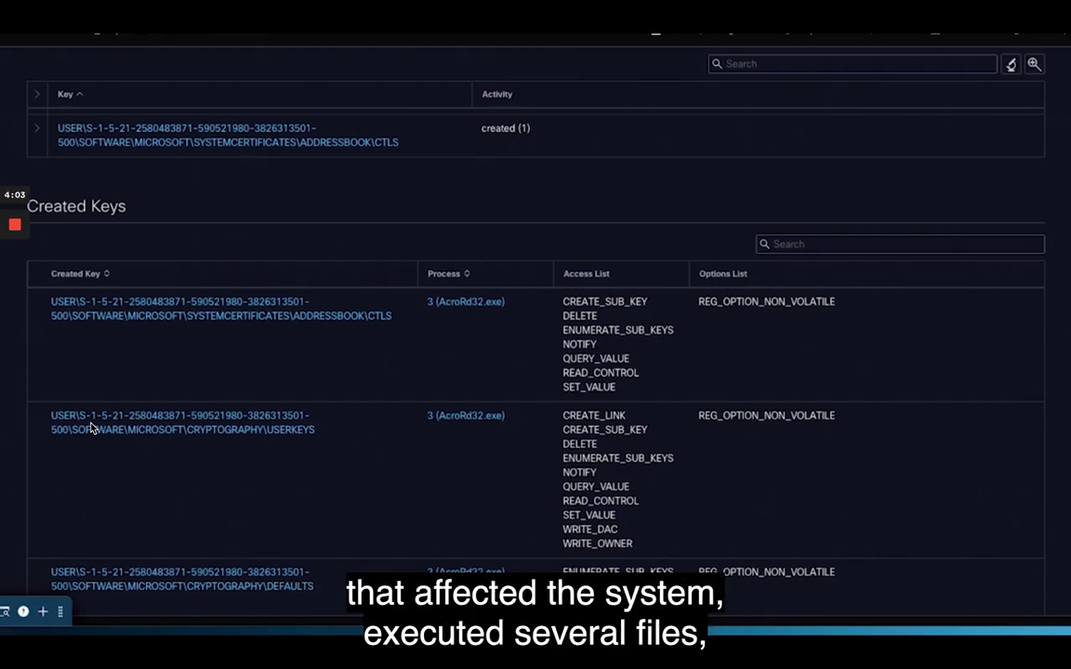
pyautogui.scroll(1, 92, 428)
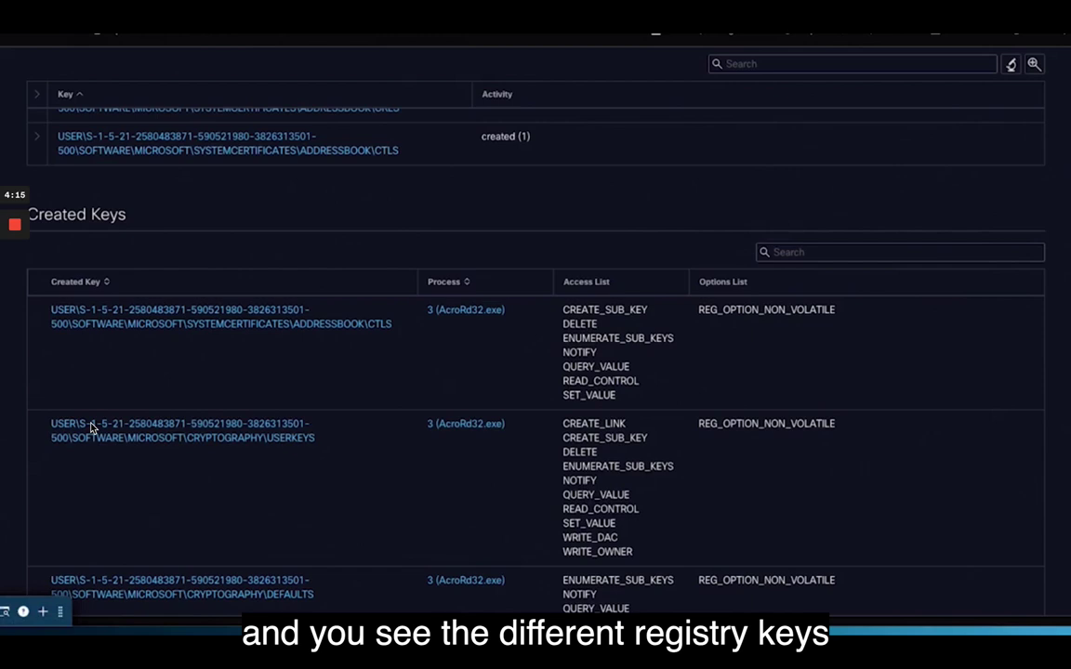
pyautogui.scroll(-10, 91, 427)
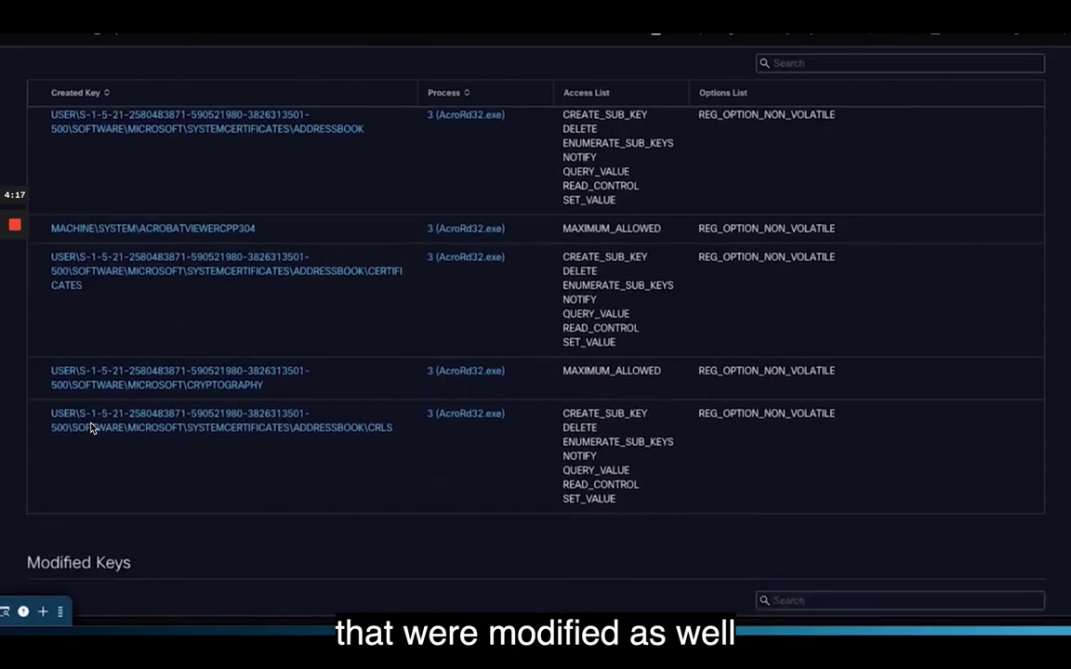
pyautogui.scroll(-5, 91, 427)
pyautogui.scroll(-5, 91, 428)
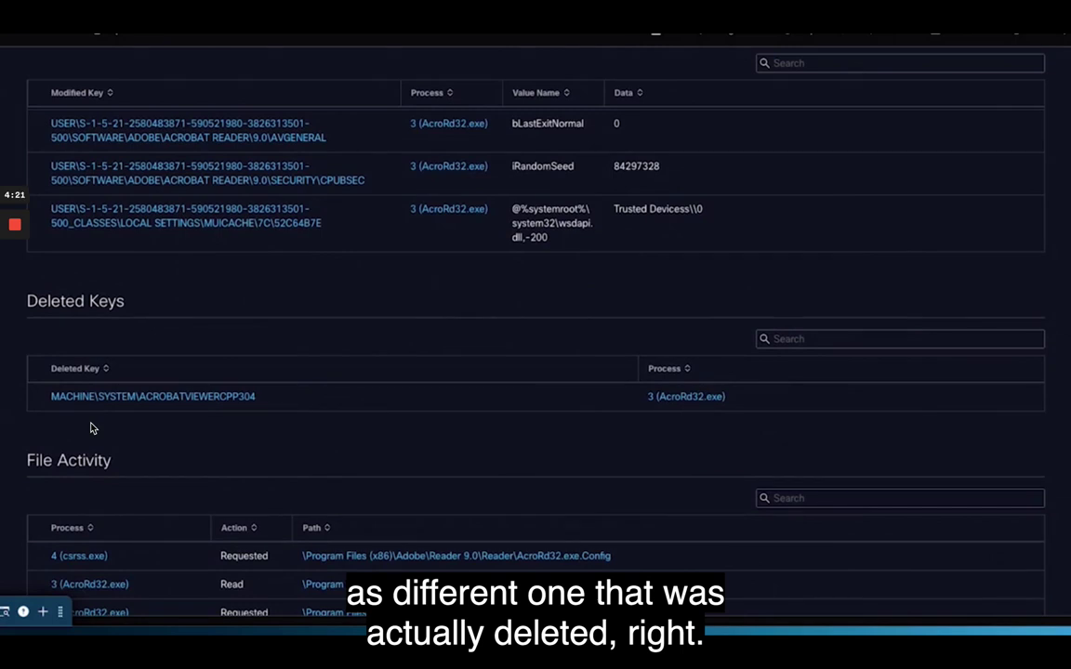
pyautogui.scroll(-1, 91, 428)
pyautogui.scroll(-5, 91, 427)
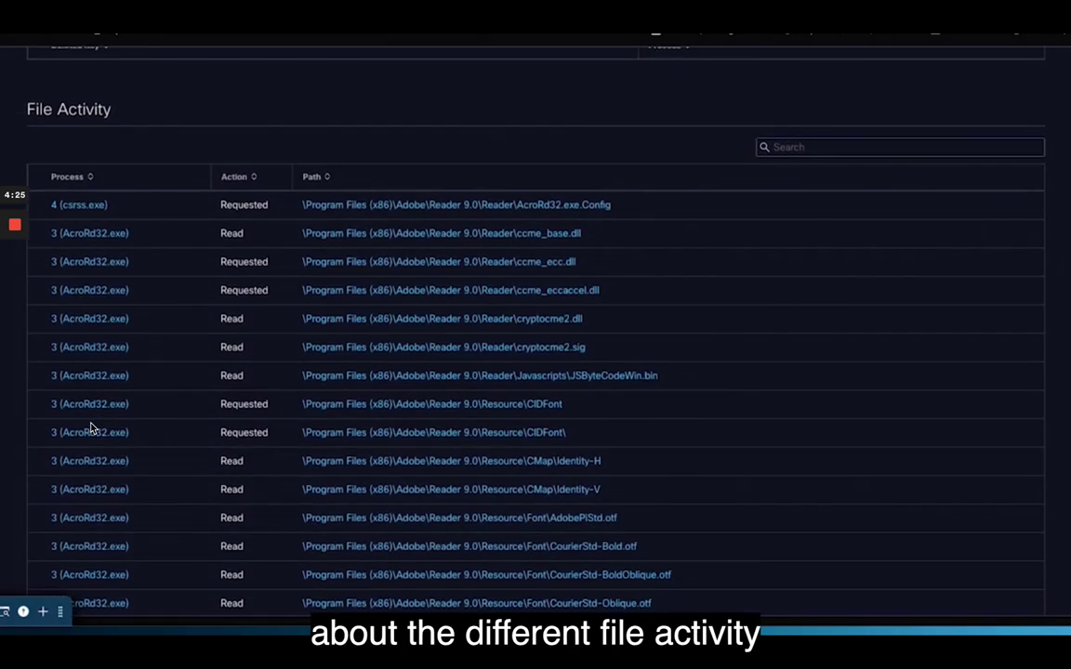
pyautogui.scroll(-4, 91, 428)
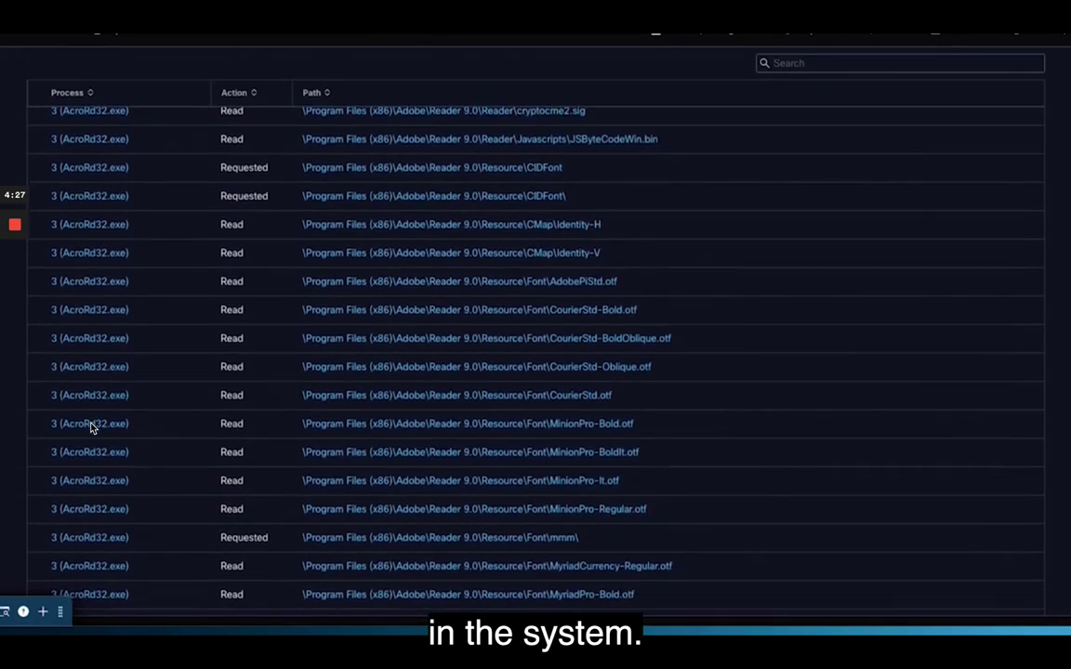
pyautogui.scroll(-3, 91, 427)
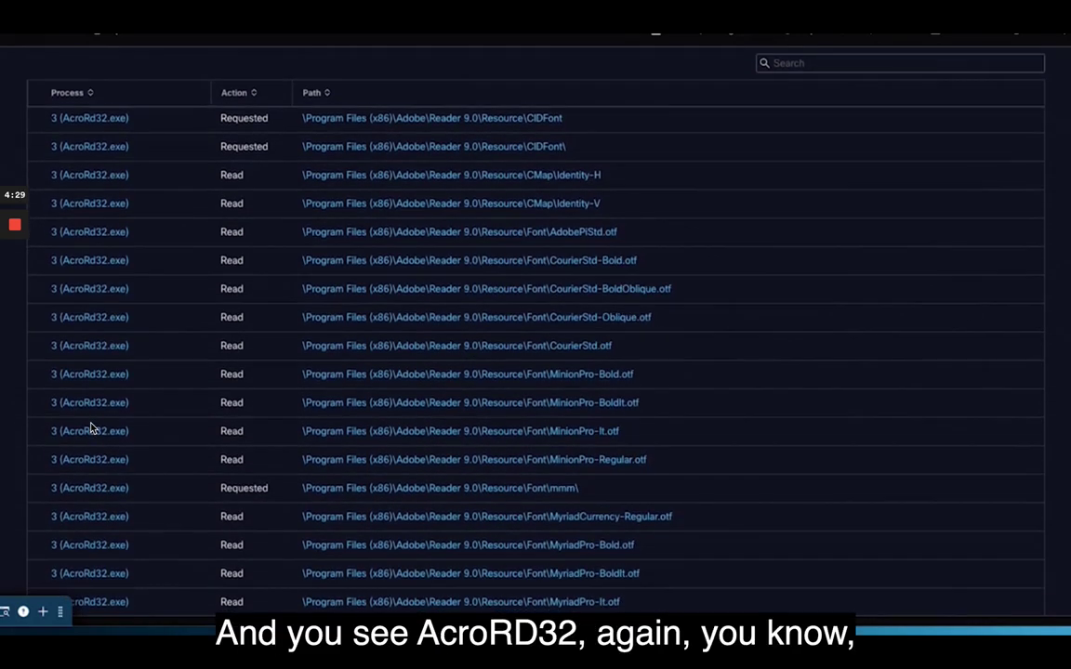
pyautogui.scroll(-10, 91, 428)
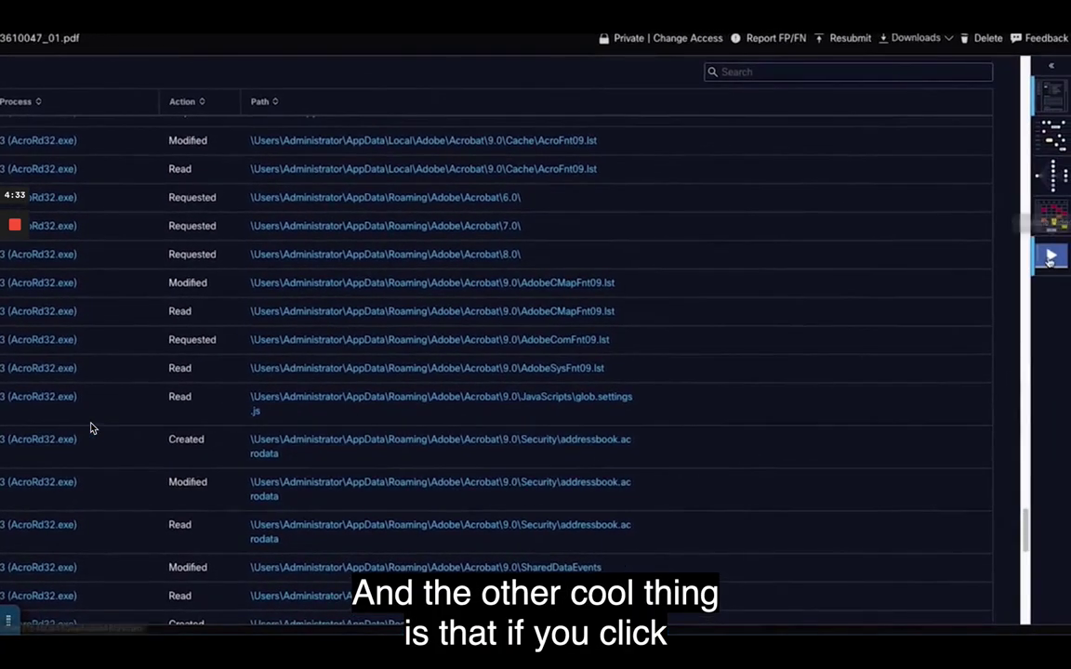
# Play the sample's runtime video of its sandbox session
pyautogui.click(1056, 256)
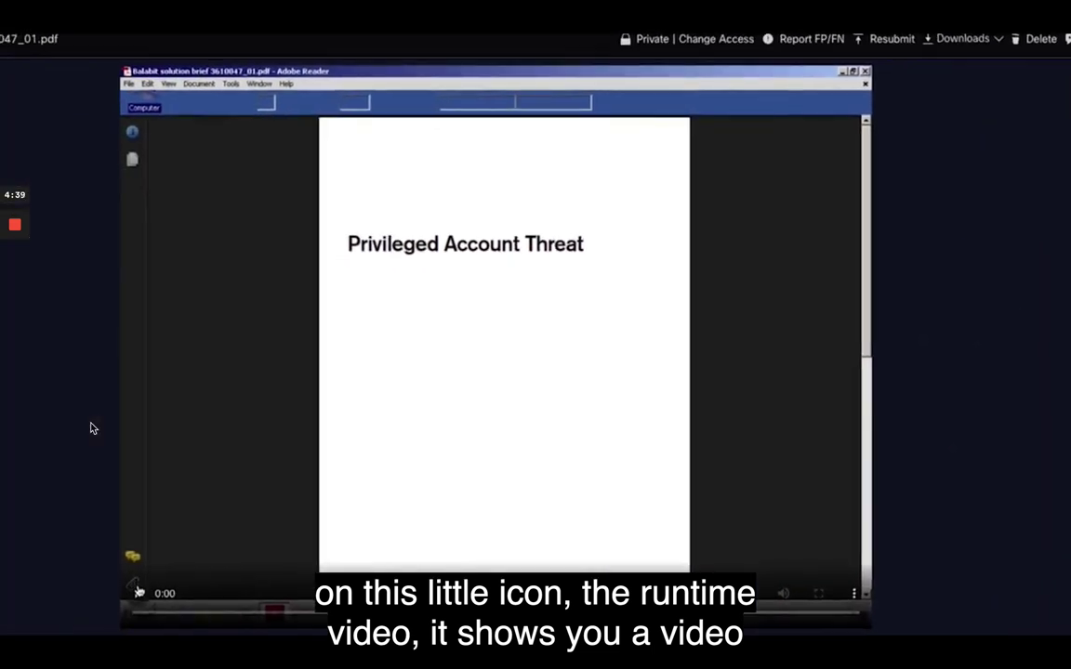
pyautogui.click(138, 591)
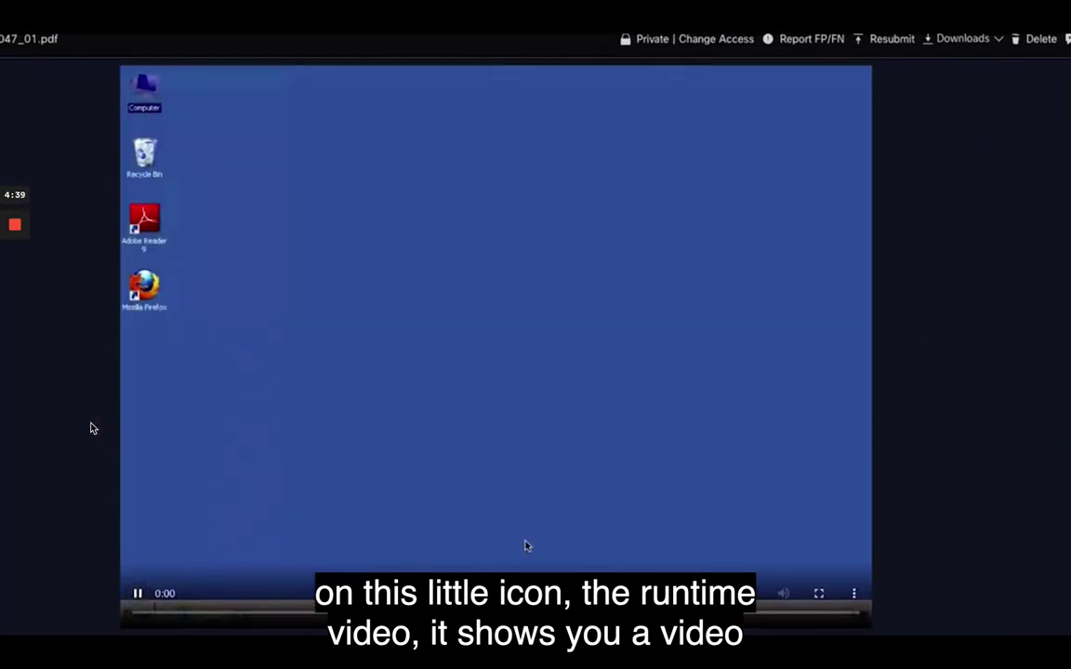